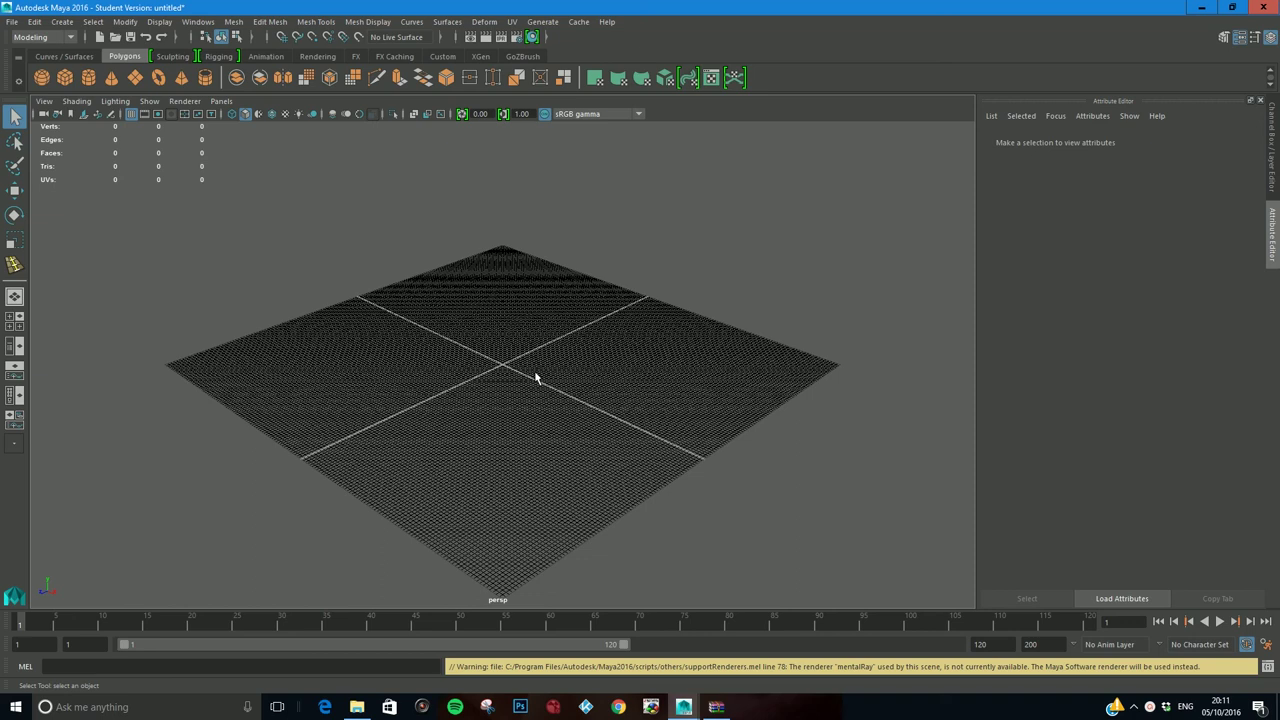
Create a polygon cylinder and show its polyCylinder1 settings: Radius 1, Height 2, 20 axis subdivisions
{"action": "left_click", "coordinate": [89, 78]}
{"action": "right_click_drag", "start_coordinate": [503, 363], "coordinate": [746, 477], "text": "alt"}
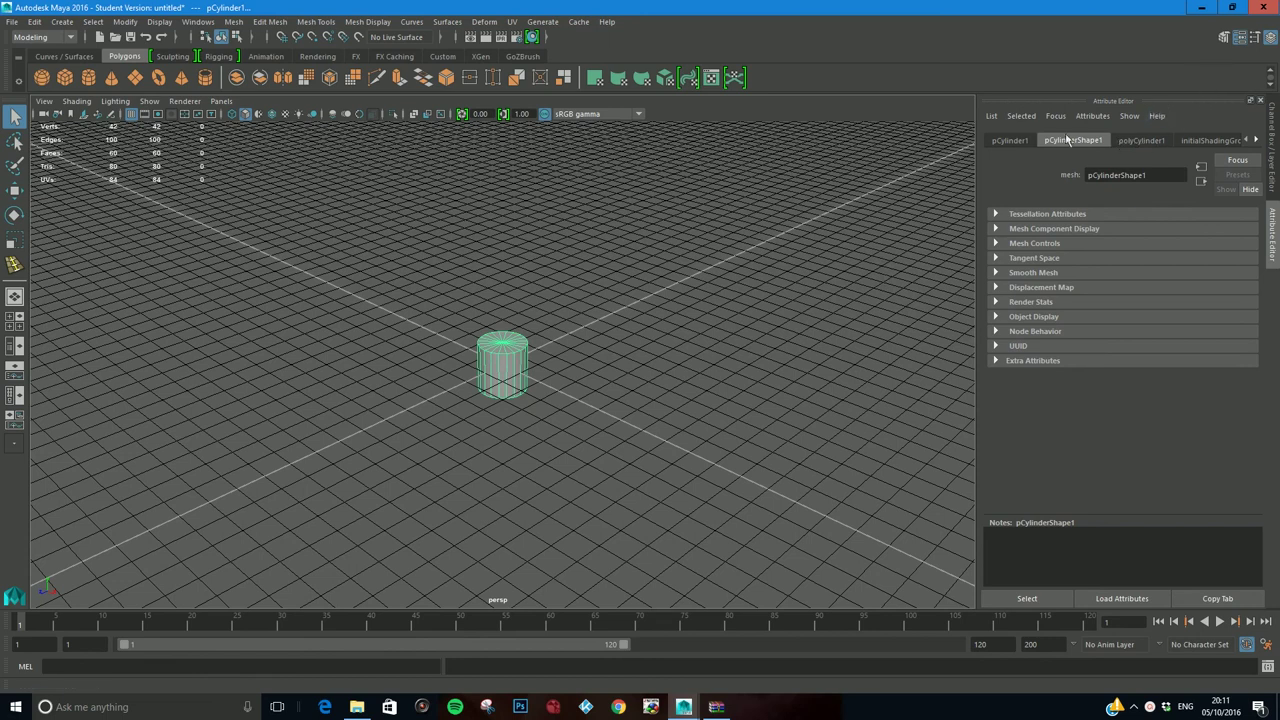
{"action": "left_click", "coordinate": [1239, 37]}
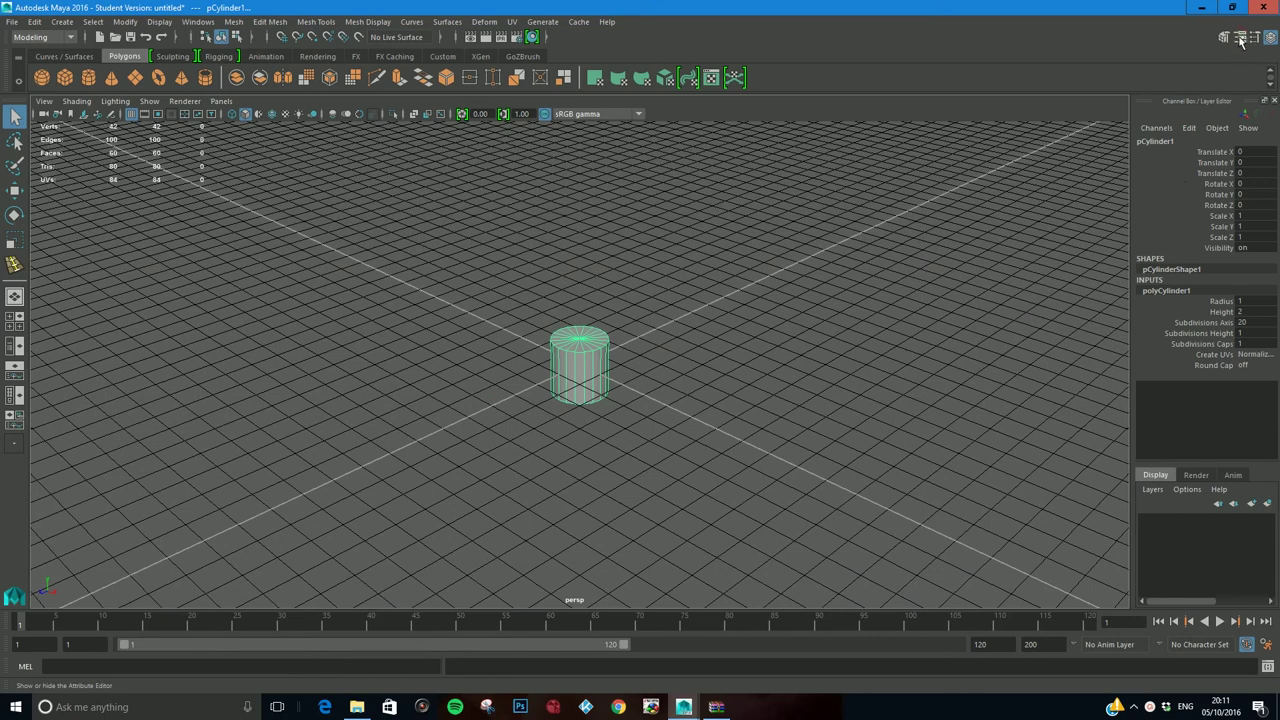
{"action": "left_click", "coordinate": [1240, 38]}
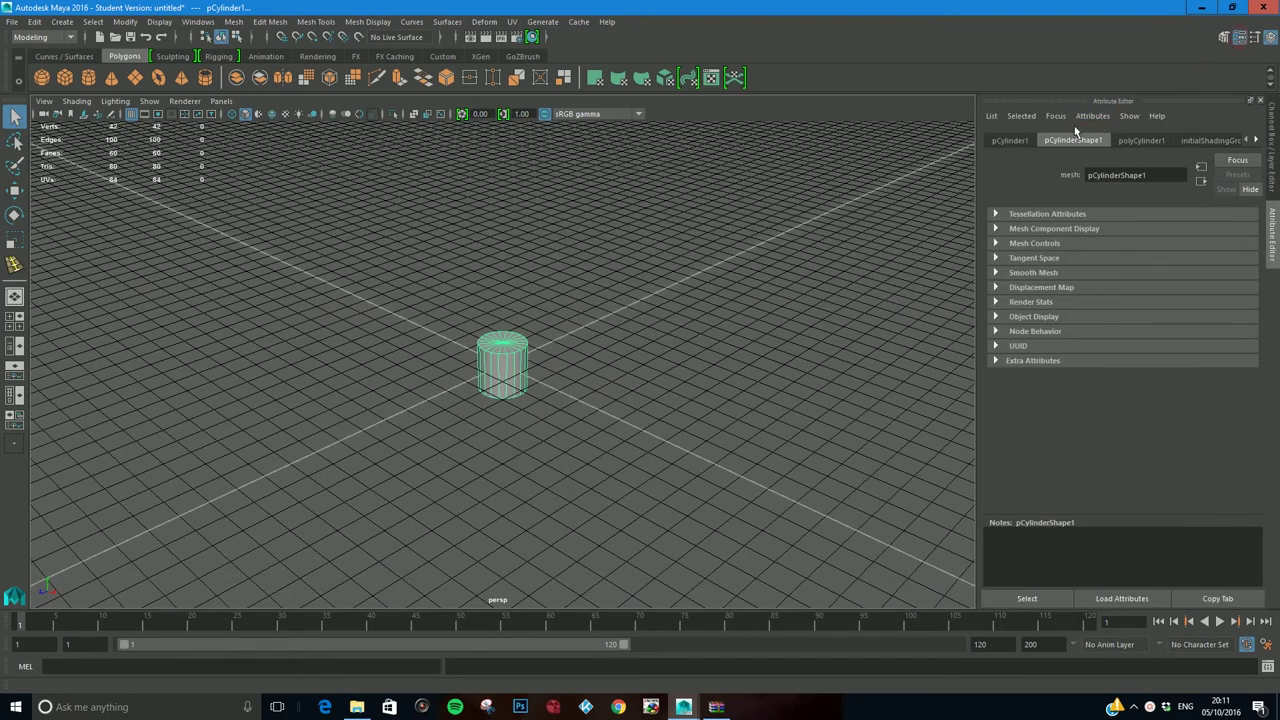
{"action": "left_click", "coordinate": [1142, 141]}
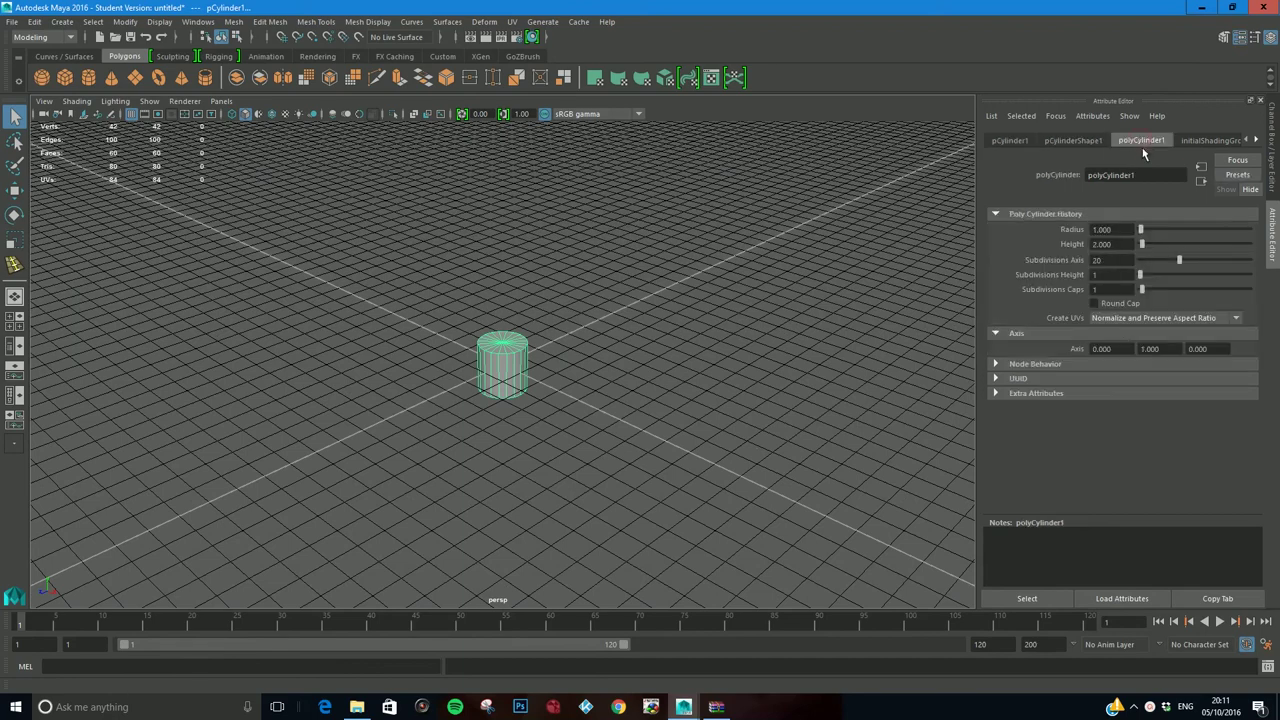
{"action": "scroll", "coordinate": [614, 323], "scroll_direction": "down", "scroll_amount": 10}
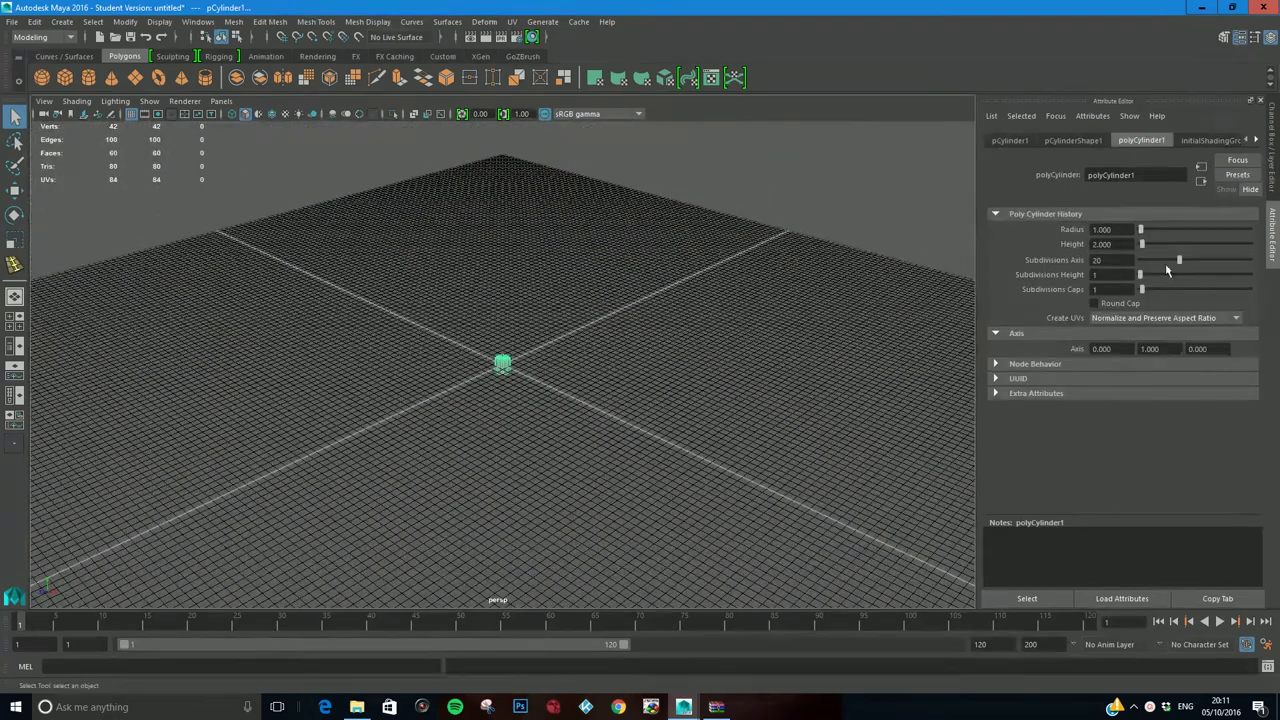
Flatten the cylinder into a disc with Radius 6.758 and Height 0.623, keeping 20 axis subdivisions
{"action": "left_click_drag", "start_coordinate": [1142, 233], "coordinate": [1141, 259]}
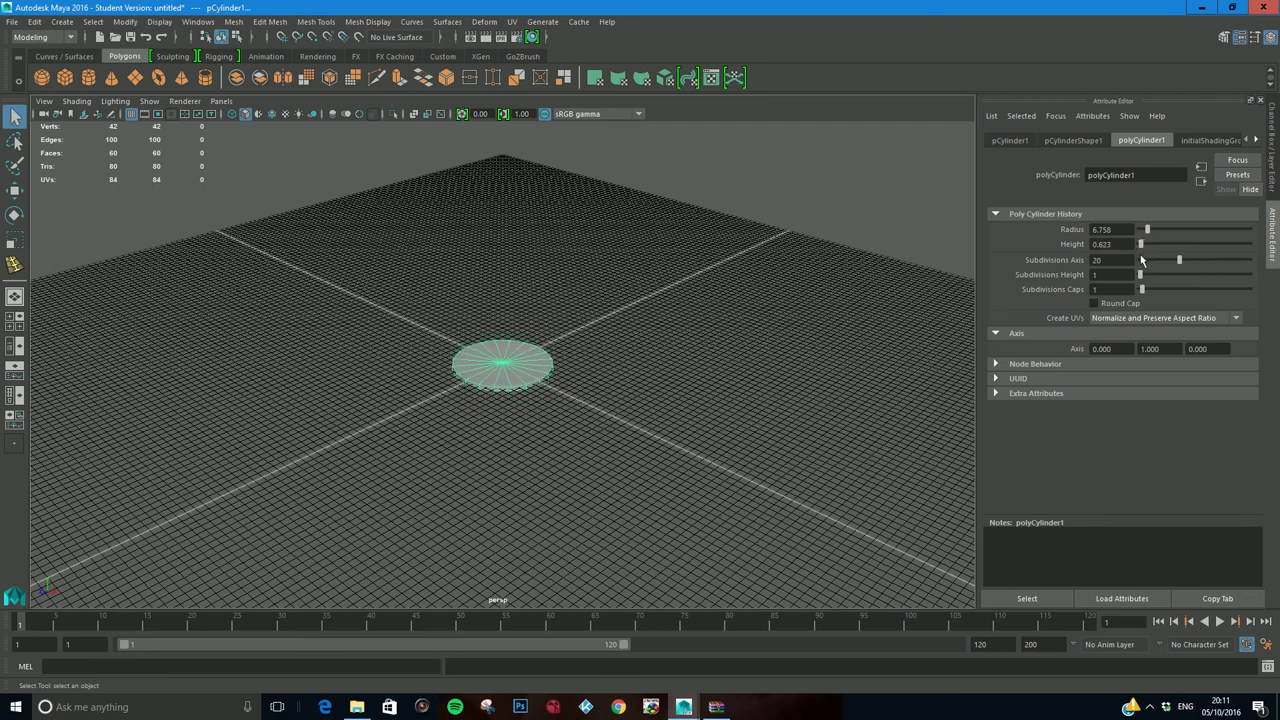
{"action": "scroll", "coordinate": [506, 360], "scroll_direction": "up", "scroll_amount": 4}
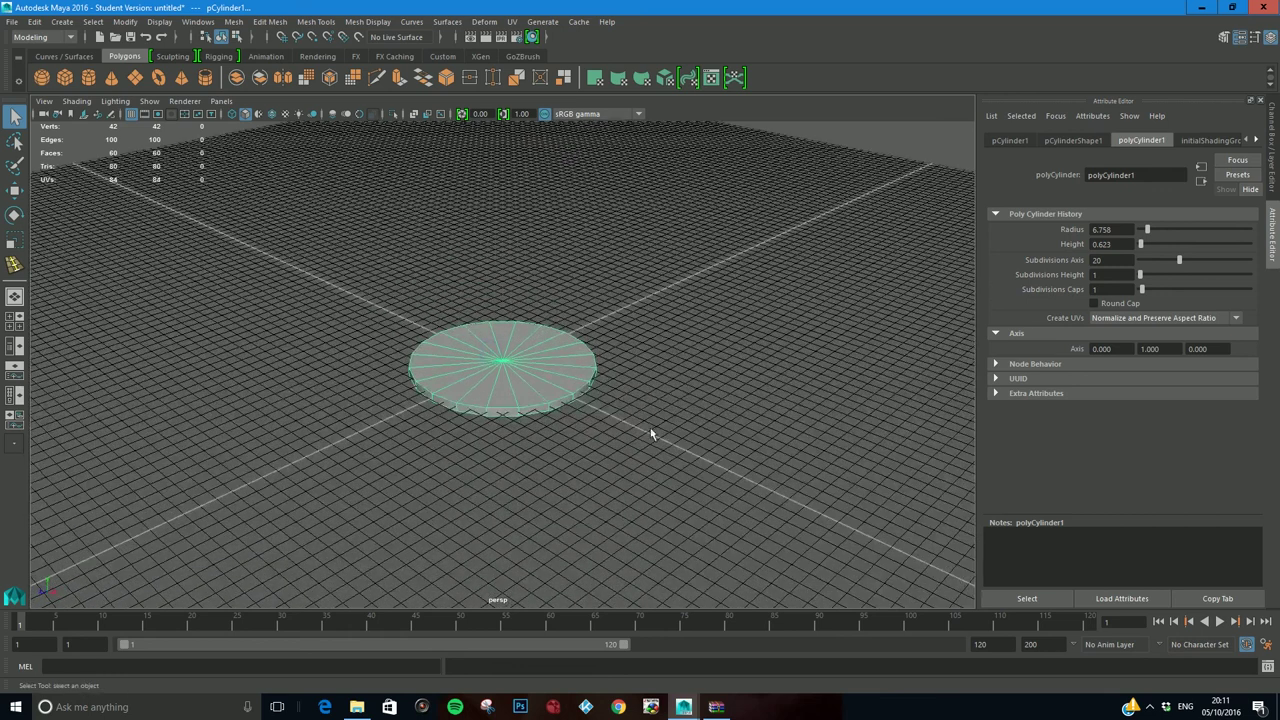
{"action": "mouse_move", "coordinate": [1141, 275]}
{"action": "left_mouse_down"}
{"action": "mouse_move", "coordinate": [1162, 275]}
{"action": "mouse_move", "coordinate": [1155, 290]}
{"action": "left_mouse_up"}
{"action": "key", "text": "ctrl+z"}
{"action": "key", "text": "ctrl+z"}
Switch to face mode and select the loop of 20 side faces around the disc's edge
{"action": "left_click", "coordinate": [13, 117]}
{"action": "mouse_move", "coordinate": [466, 416]}
{"action": "left_mouse_down", "text": "alt"}
{"action": "mouse_move", "coordinate": [452, 470]}
{"action": "mouse_move", "coordinate": [486, 420]}
{"action": "left_mouse_up", "text": "alt"}
{"action": "mouse_move", "coordinate": [471, 428]}
{"action": "right_mouse_down"}
{"action": "mouse_move", "coordinate": [440, 368]}
{"action": "mouse_move", "coordinate": [475, 405]}
{"action": "right_mouse_up"}
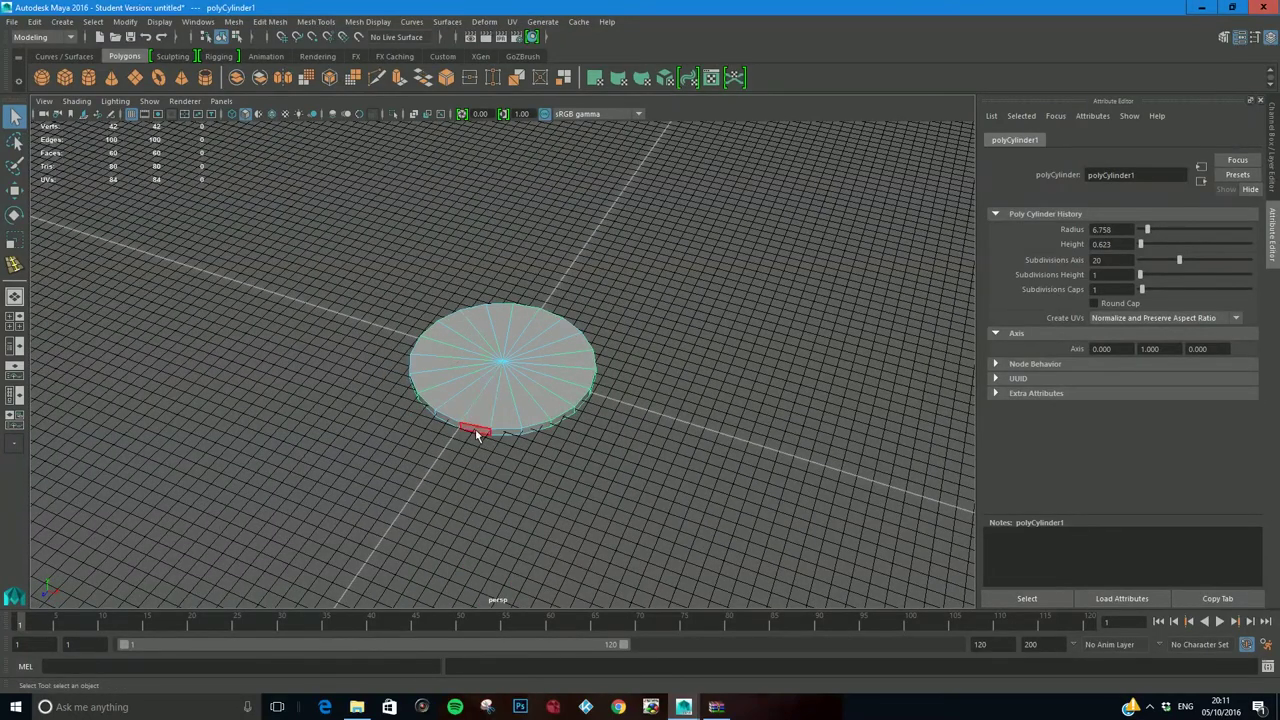
{"action": "left_click", "coordinate": [476, 432]}
{"action": "double_click", "coordinate": [507, 435]}
{"action": "left_click", "coordinate": [476, 432]}
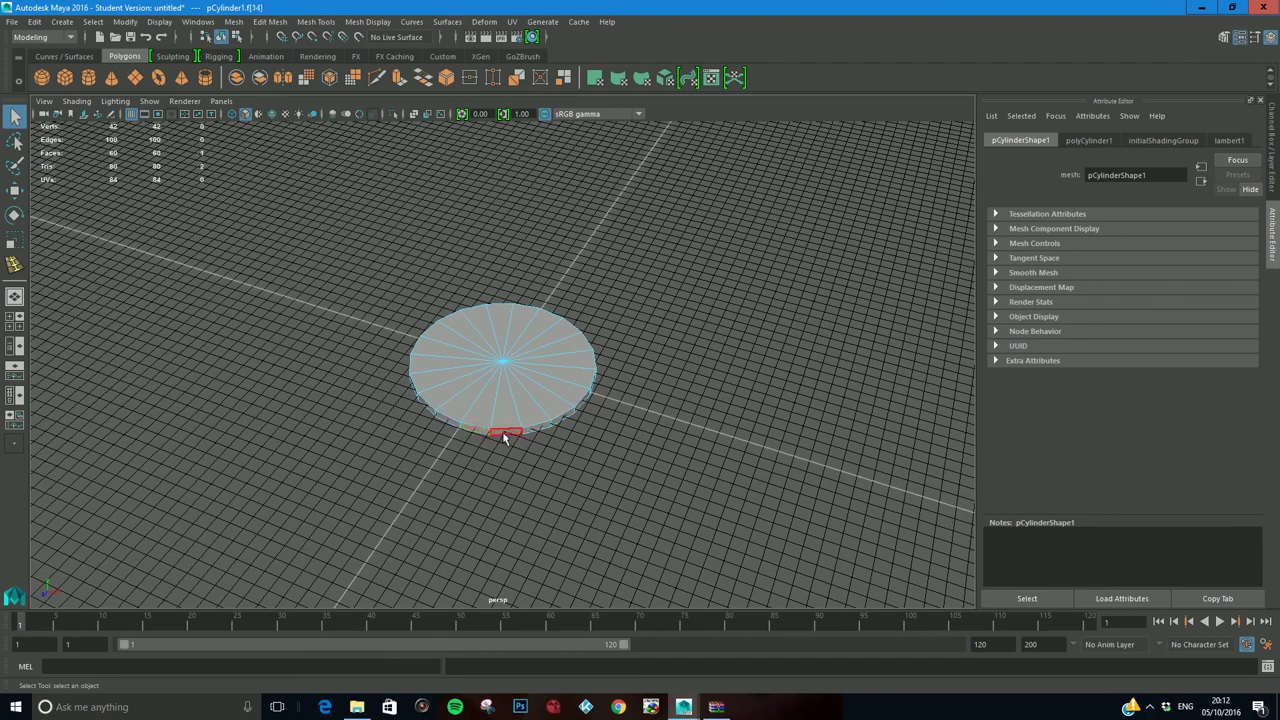
{"action": "double_click", "coordinate": [503, 432]}
{"action": "left_click_drag", "start_coordinate": [589, 441], "coordinate": [290, 380], "text": "alt"}
{"action": "left_click", "coordinate": [270, 21]}
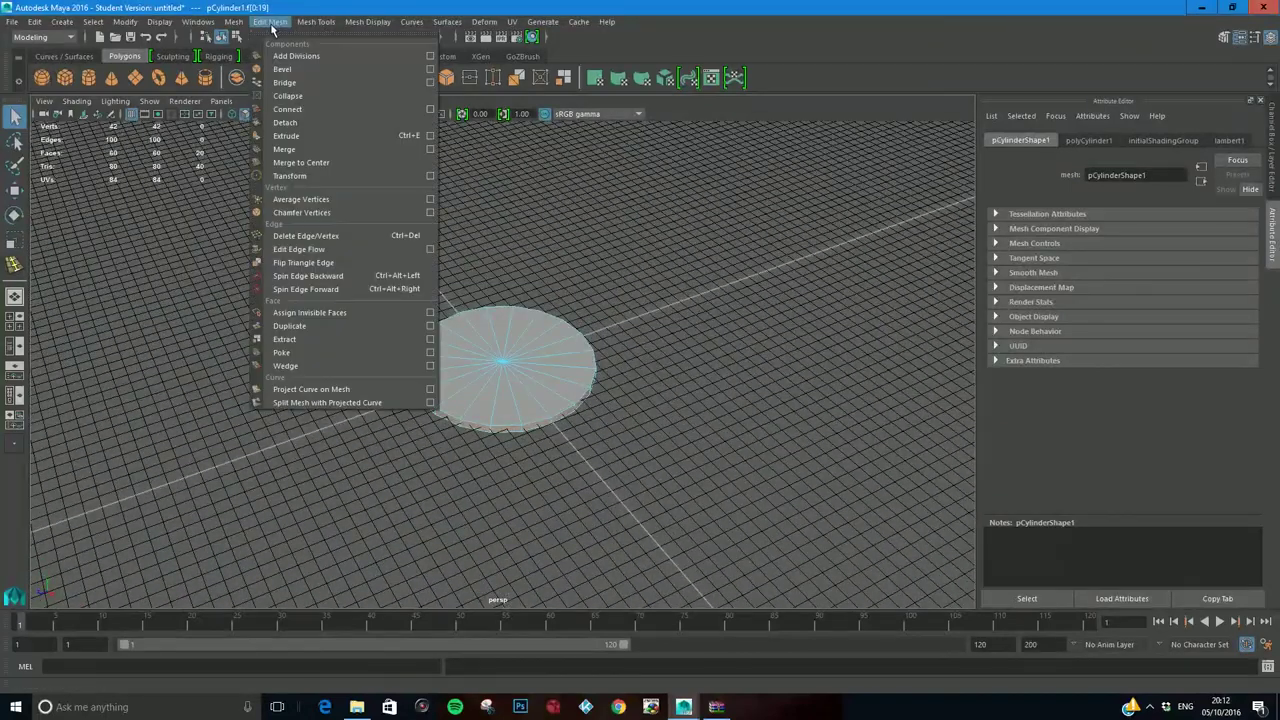
Extrude the ring of side faces with a thickness of 1.5
{"action": "left_click", "coordinate": [290, 136]}
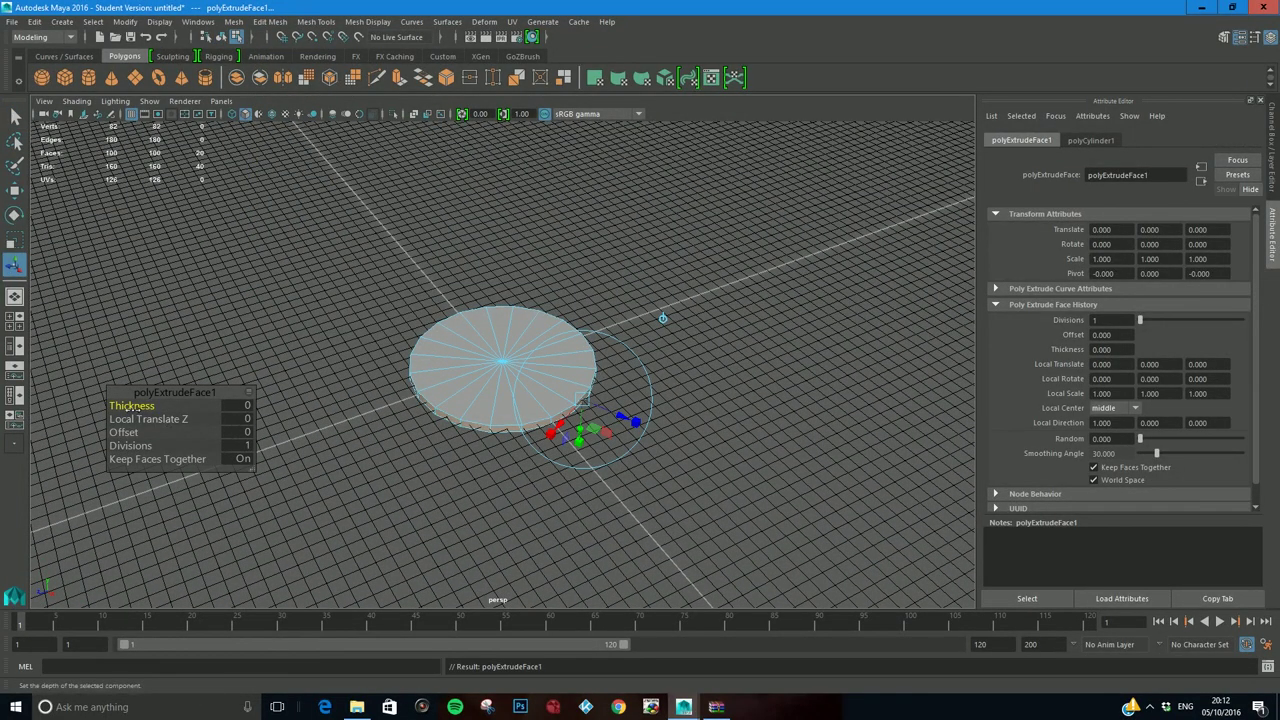
{"action": "left_click_drag", "start_coordinate": [131, 408], "coordinate": [138, 410]}
{"action": "left_click", "coordinate": [575, 446]}
{"action": "key", "text": "ctrl+z"}
Raise the extruded faces upward by 1.256 to form a shallow dish
{"action": "left_click", "coordinate": [580, 431]}
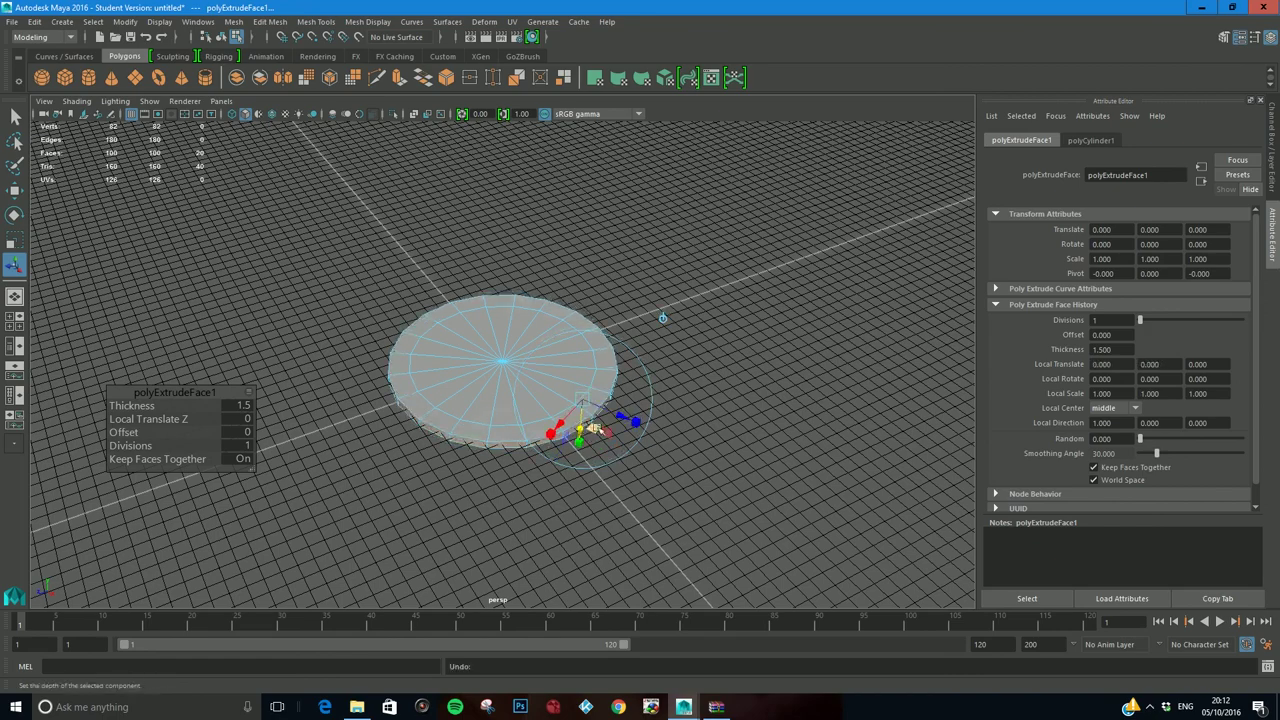
{"action": "left_click_drag", "start_coordinate": [595, 428], "coordinate": [669, 400], "text": "alt"}
{"action": "key", "text": "ctrl+z"}
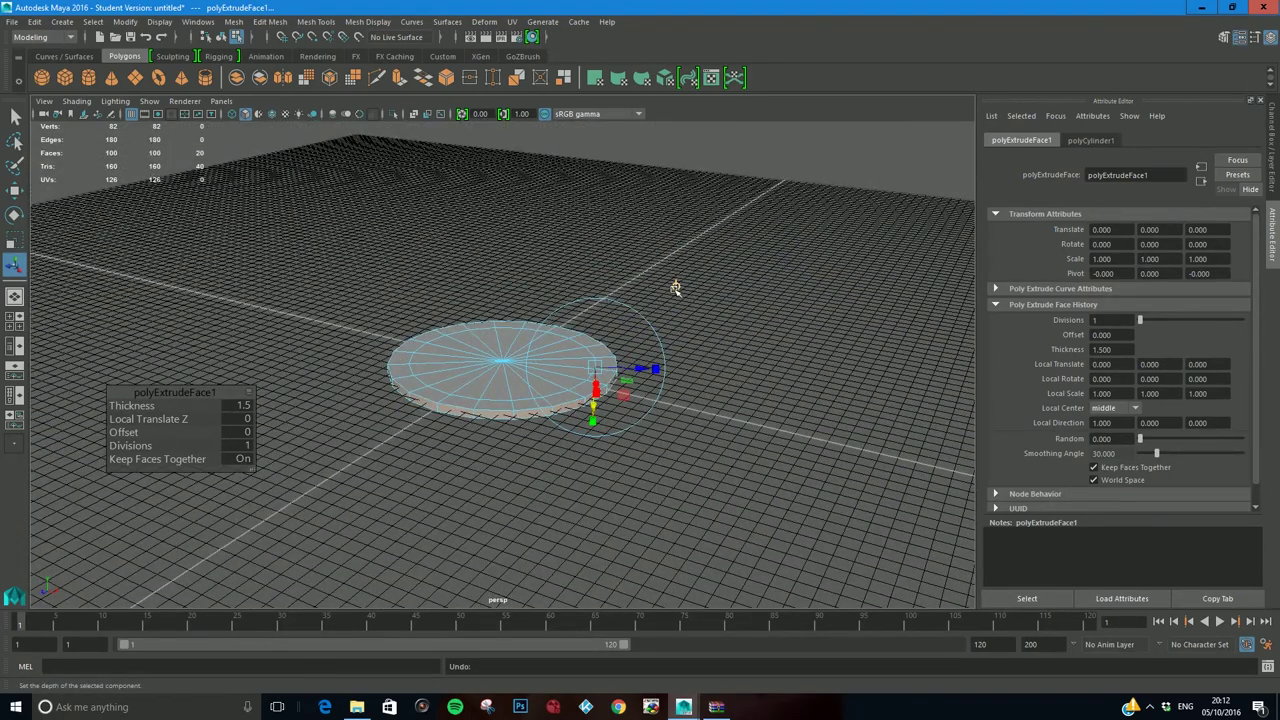
{"action": "left_click", "coordinate": [583, 281]}
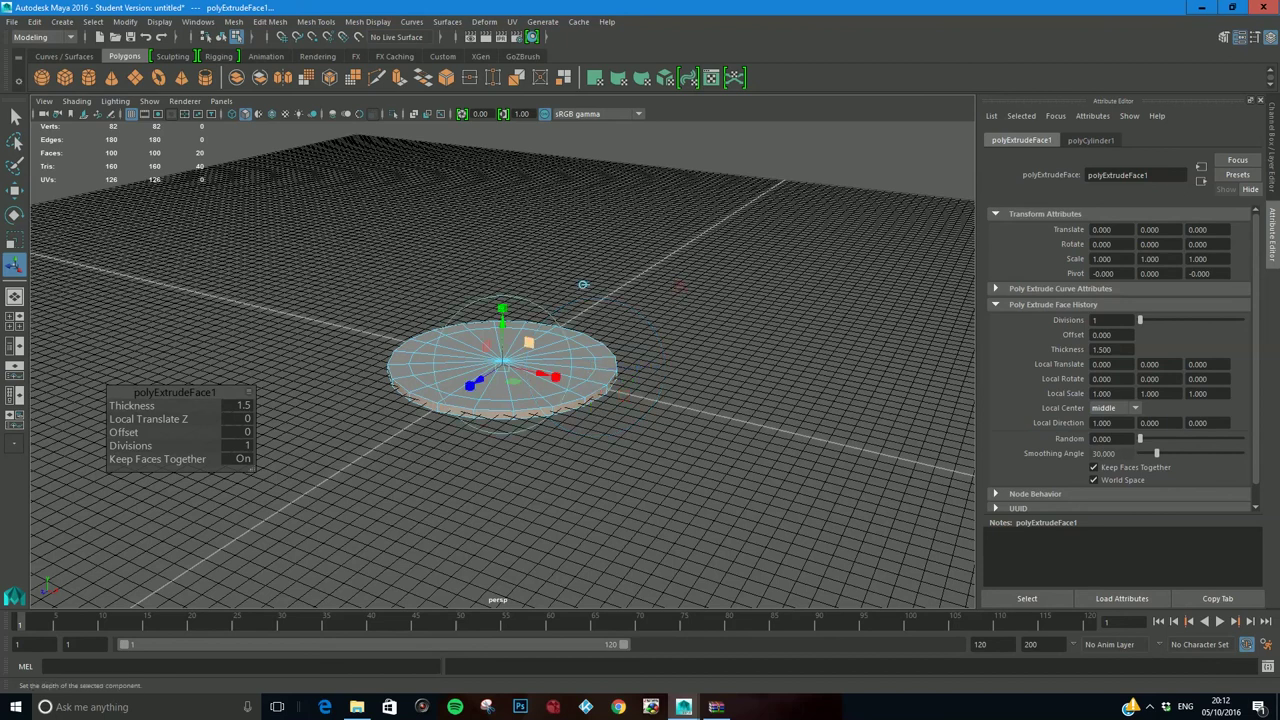
{"action": "mouse_move", "coordinate": [503, 308]}
{"action": "left_mouse_down"}
{"action": "mouse_move", "coordinate": [503, 320]}
{"action": "mouse_move", "coordinate": [503, 307]}
{"action": "left_mouse_up"}
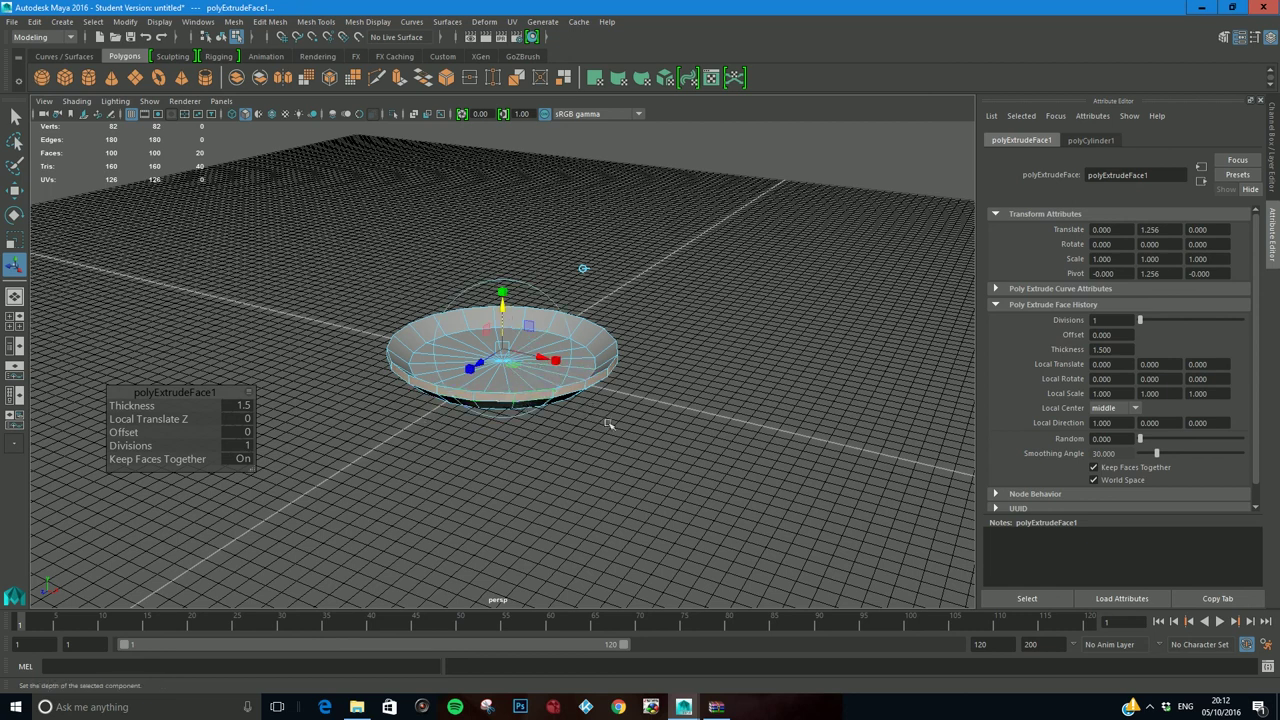
Extrude the faces again with Thickness 2 and a 0.317 offset to form the inner well
{"action": "key", "text": "ctrl+e"}
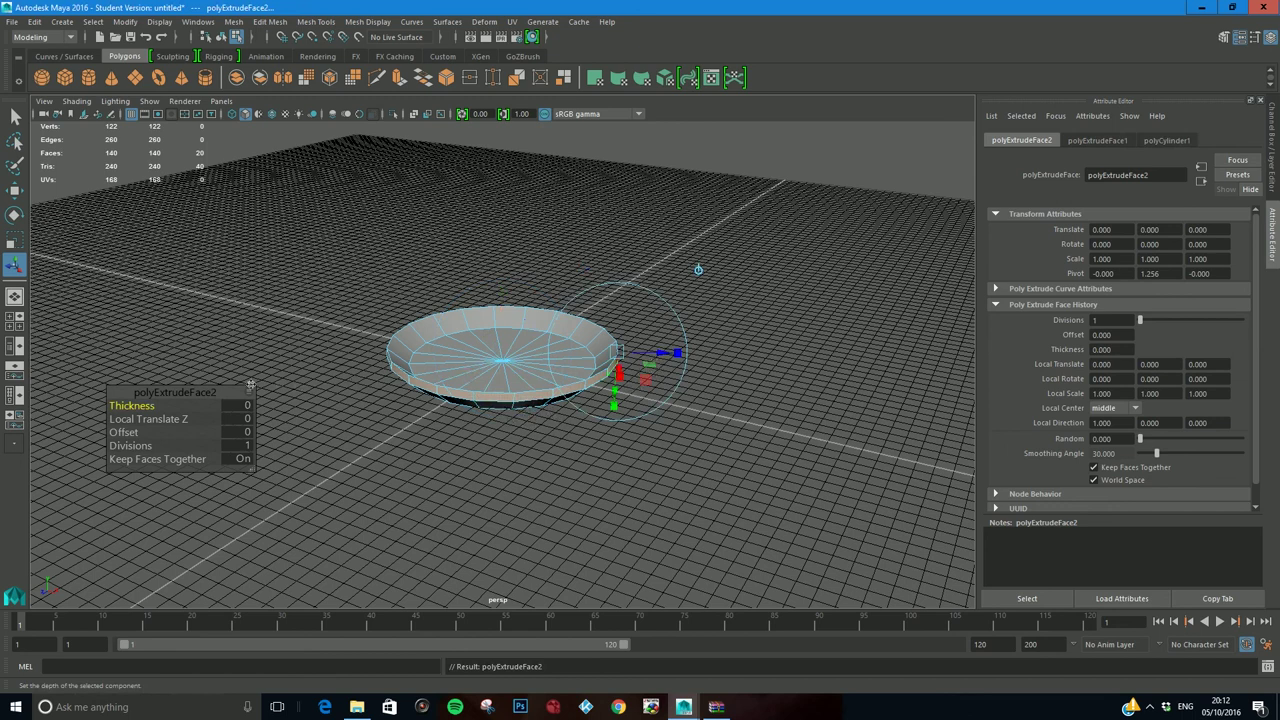
{"action": "left_click_drag", "start_coordinate": [150, 405], "coordinate": [172, 406]}
{"action": "left_click_drag", "start_coordinate": [614, 395], "coordinate": [643, 378]}
{"action": "key", "text": "ctrl+z"}
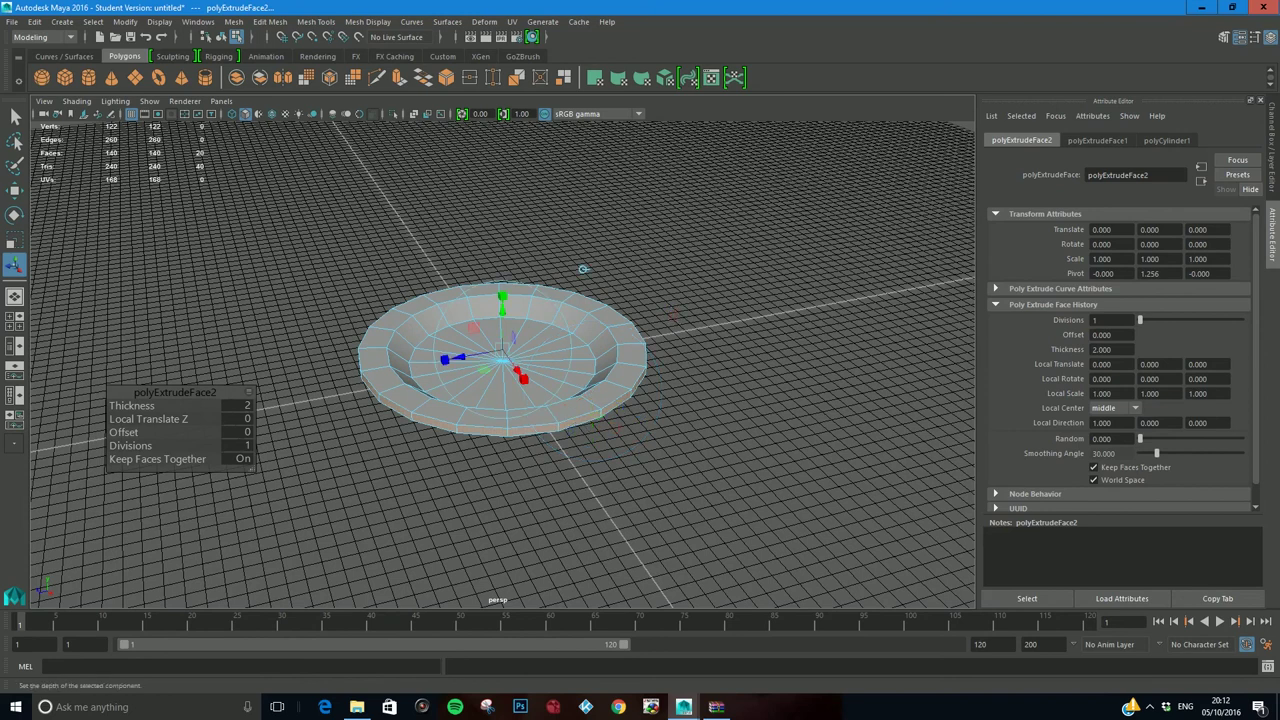
{"action": "left_click_drag", "start_coordinate": [502, 300], "coordinate": [500, 313]}
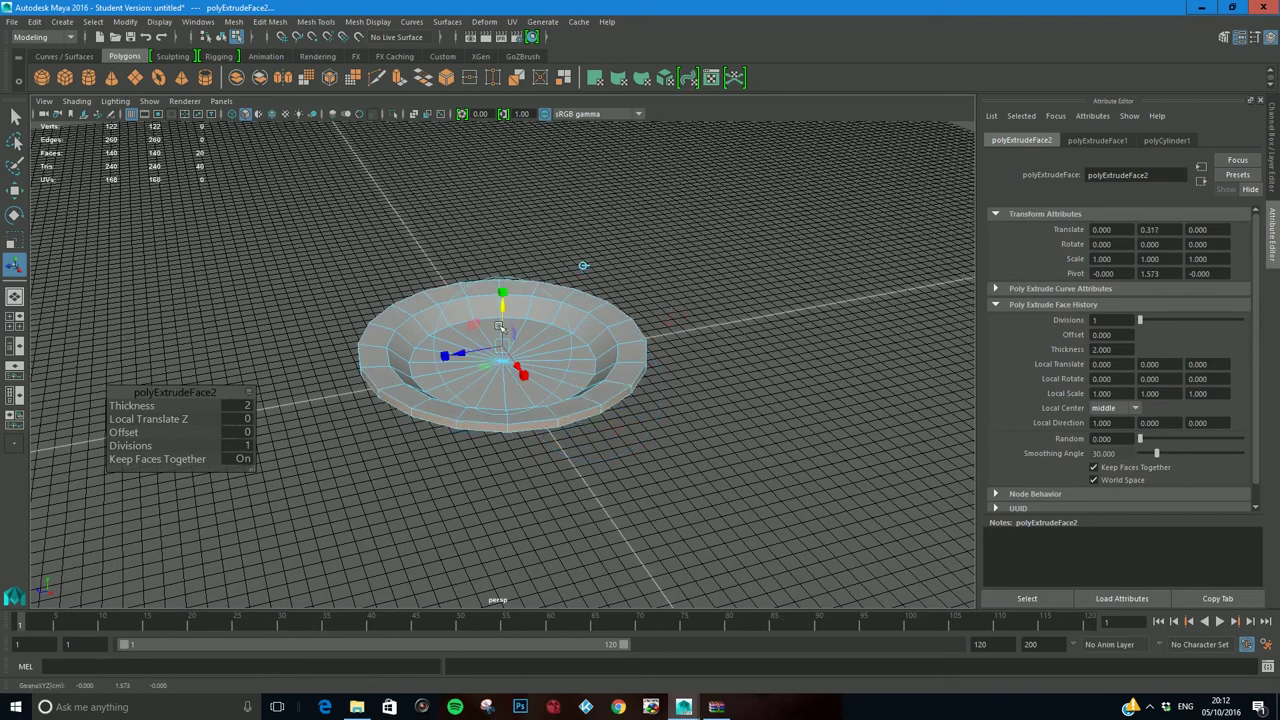
{"action": "right_click", "coordinate": [497, 330]}
Return to object mode and move the plate slightly up on Y
{"action": "left_click", "coordinate": [497, 332]}
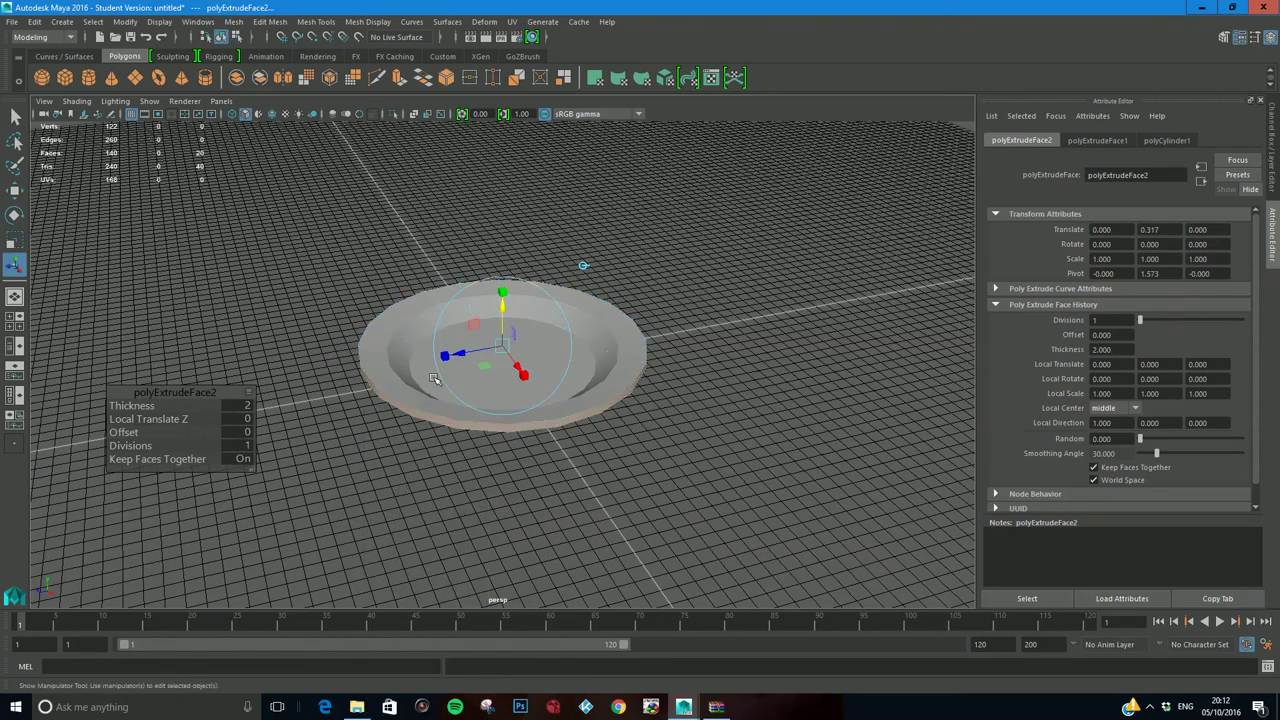
{"action": "left_click_drag", "start_coordinate": [505, 375], "coordinate": [491, 397], "text": "alt"}
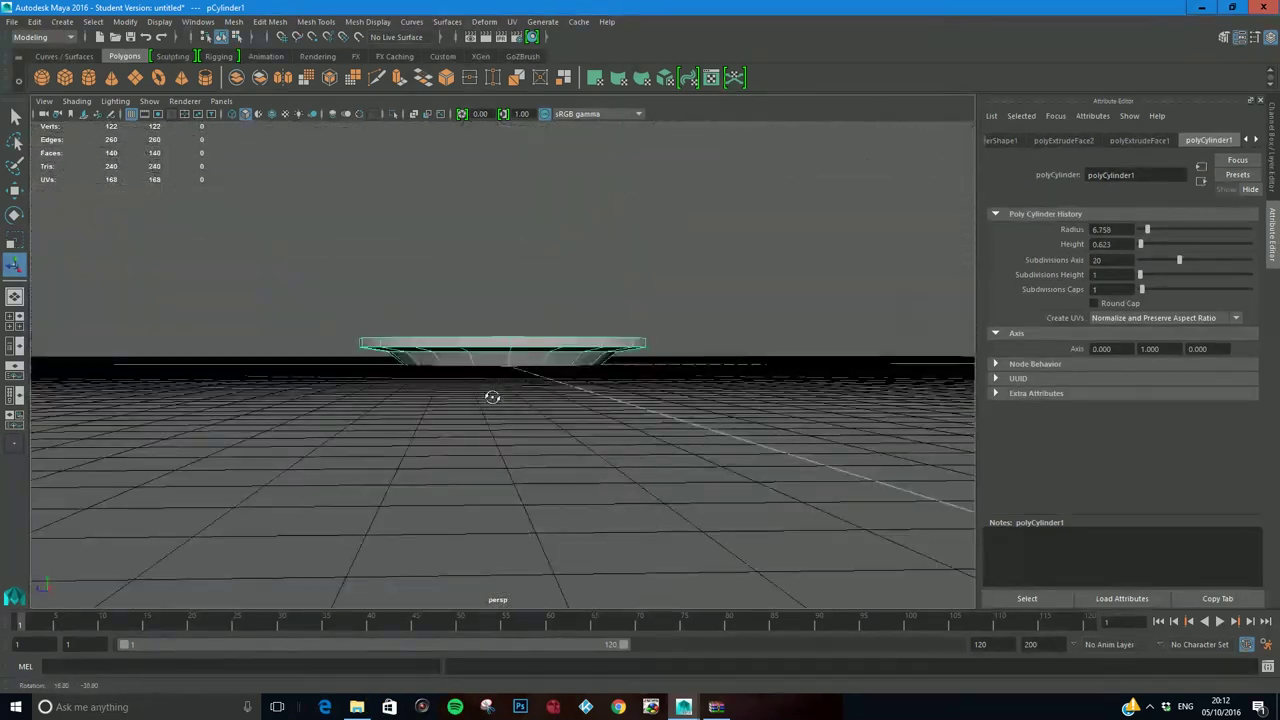
{"action": "left_click", "coordinate": [14, 190]}
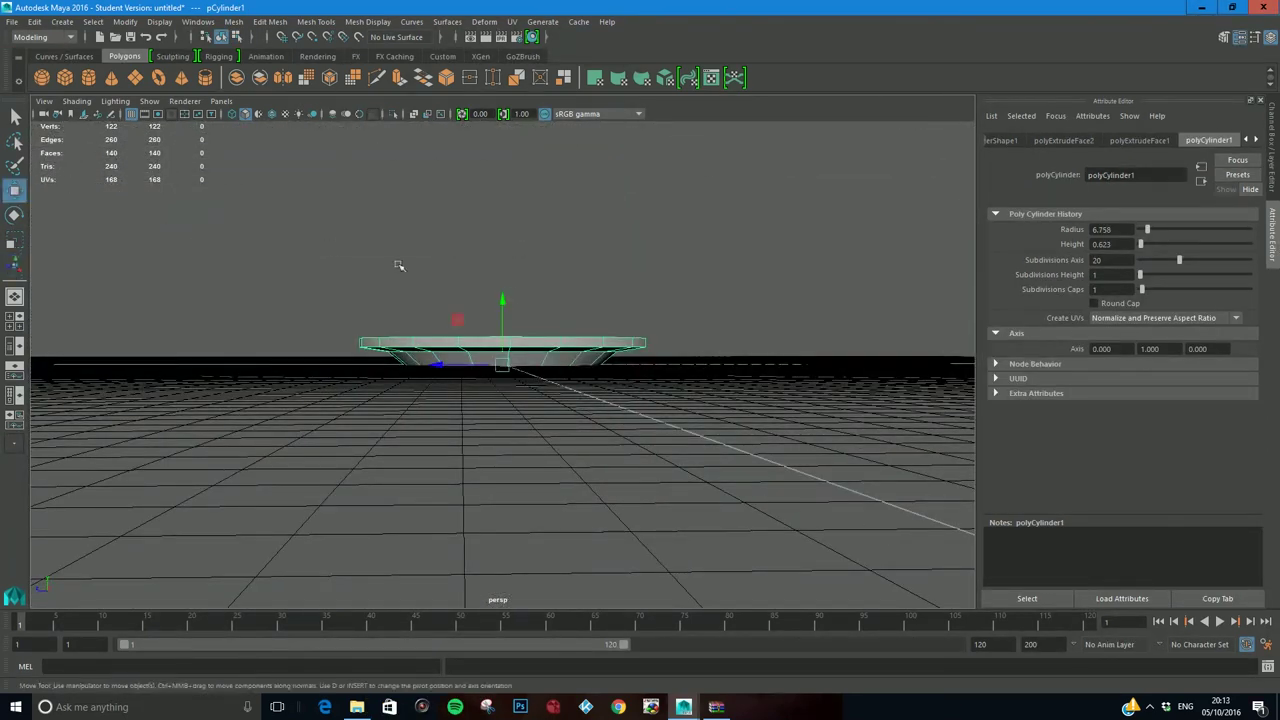
{"action": "left_click_drag", "start_coordinate": [509, 297], "coordinate": [502, 291]}
Scale the plate wider and taller, then turn on smooth mesh preview
{"action": "left_click", "coordinate": [14, 241]}
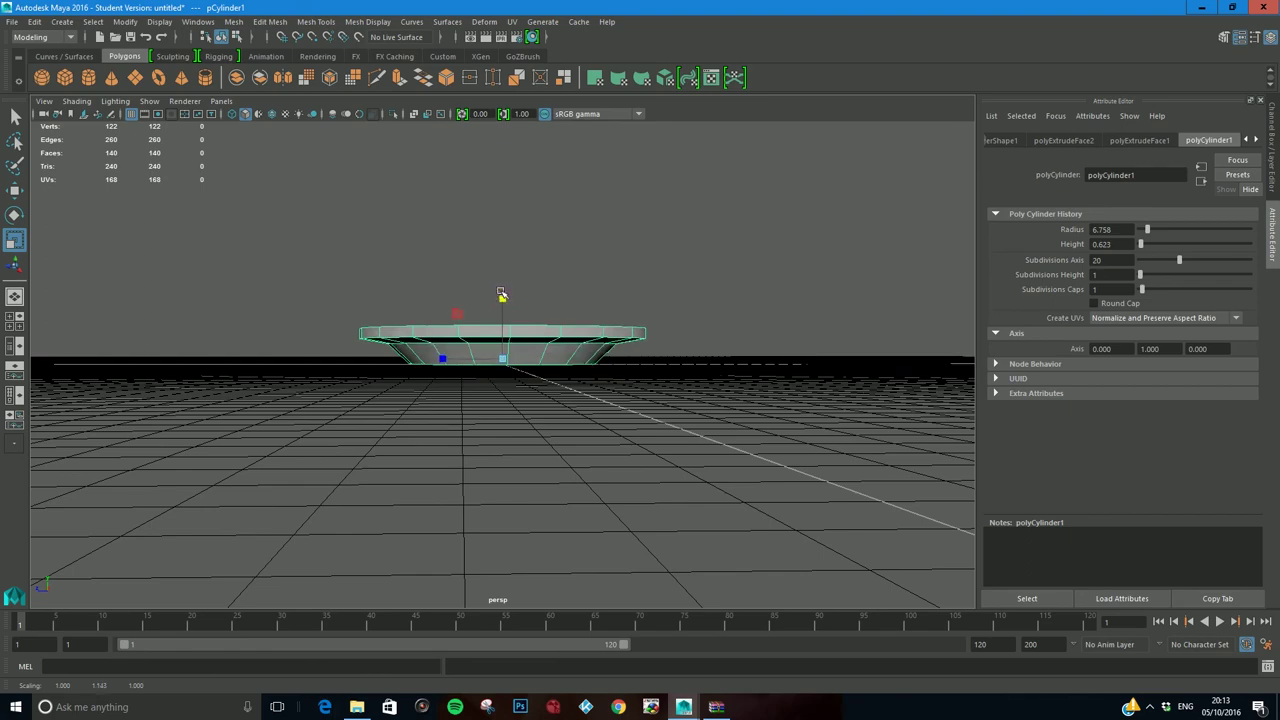
{"action": "left_click_drag", "start_coordinate": [502, 358], "coordinate": [560, 430]}
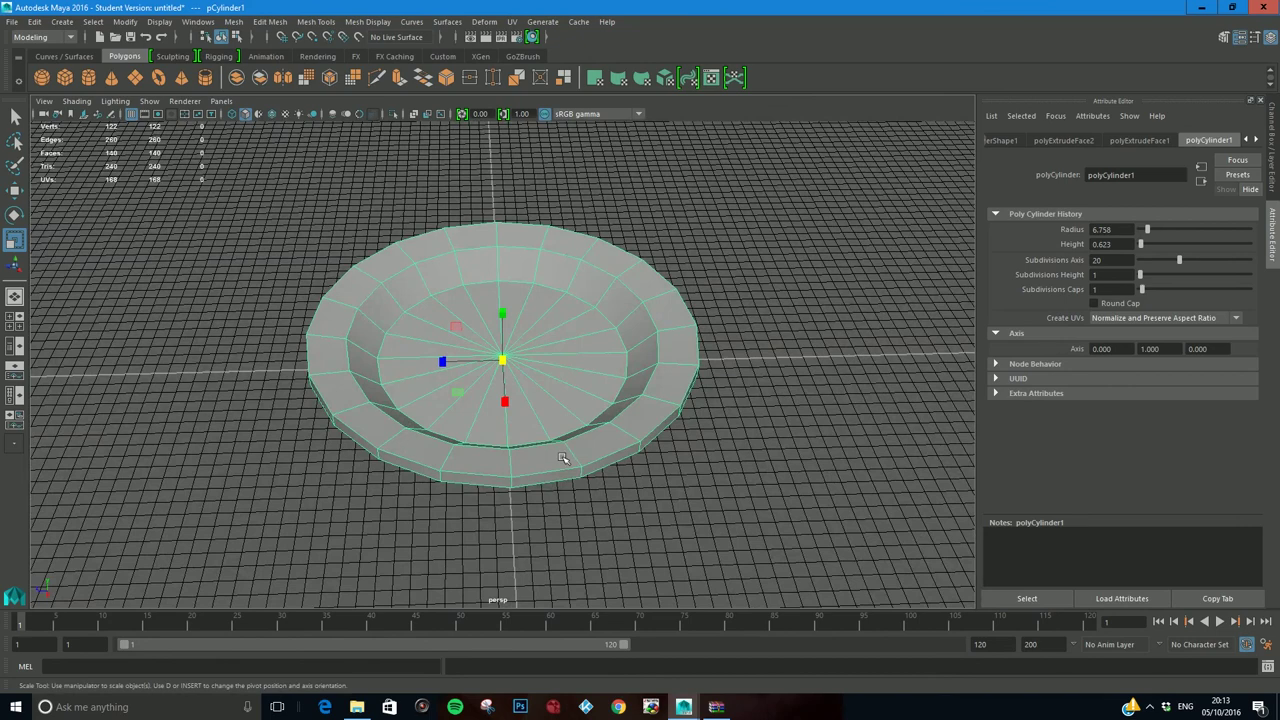
{"action": "key", "text": "3"}
{"action": "left_click_drag", "start_coordinate": [508, 402], "coordinate": [558, 437], "text": "alt"}
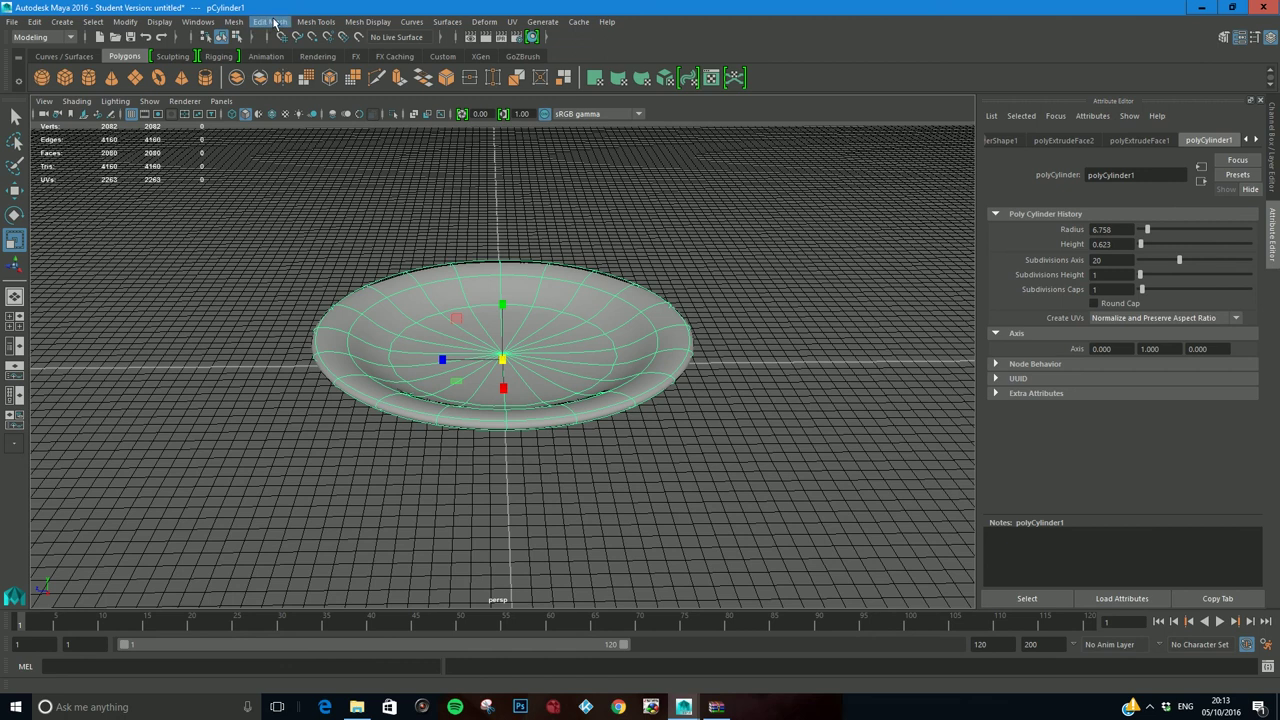
{"action": "left_click", "coordinate": [316, 22]}
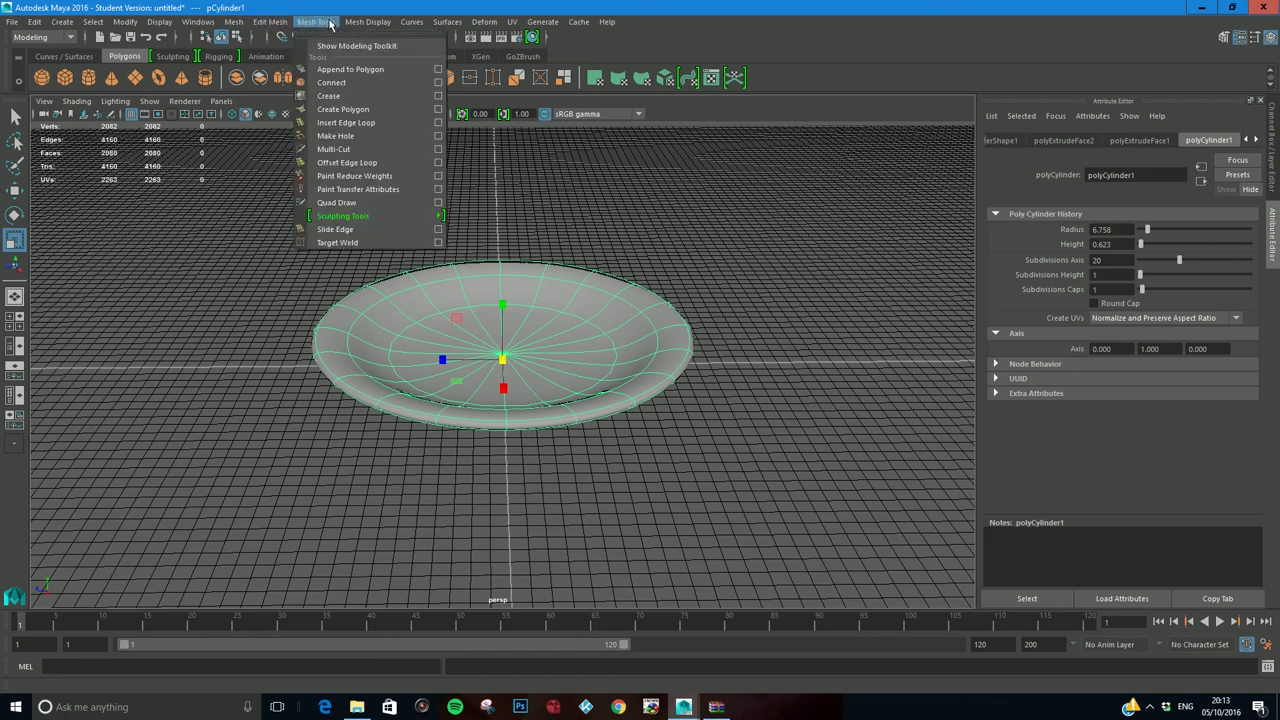
Insert edge loops around the outer rim, the inner rim, and across the well's wall
{"action": "left_click", "coordinate": [439, 123]}
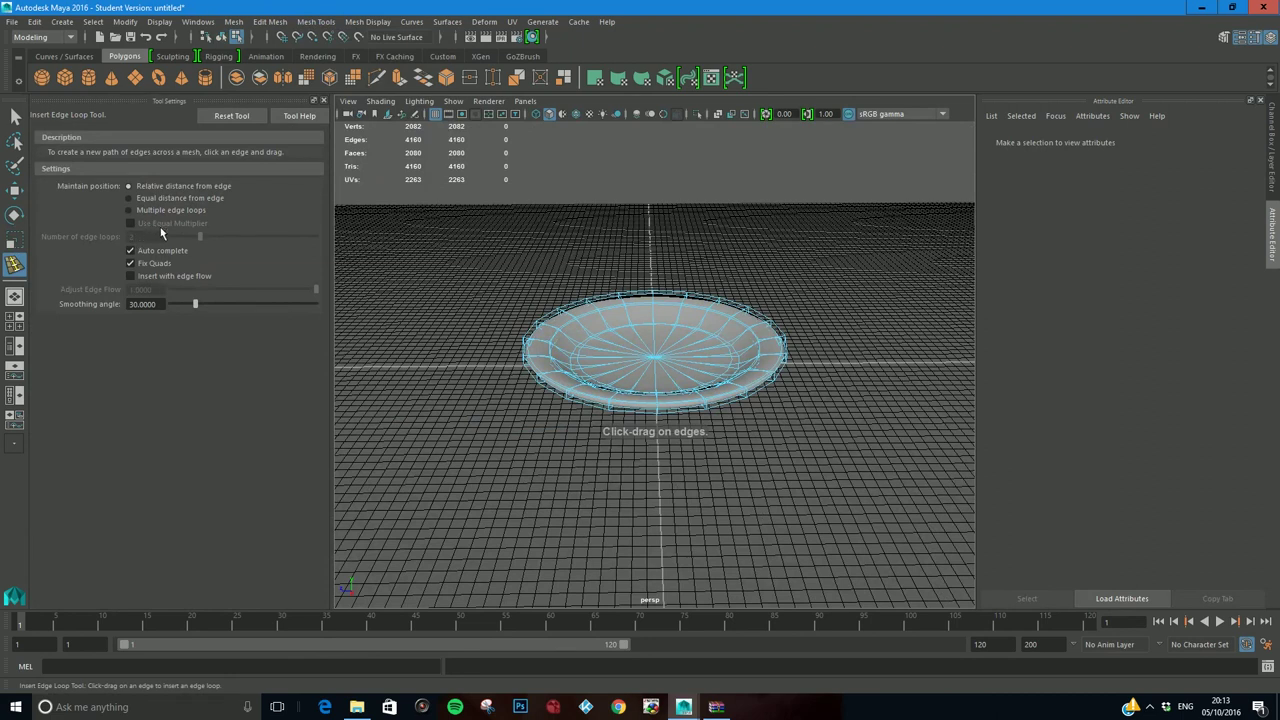
{"action": "left_click", "coordinate": [323, 101]}
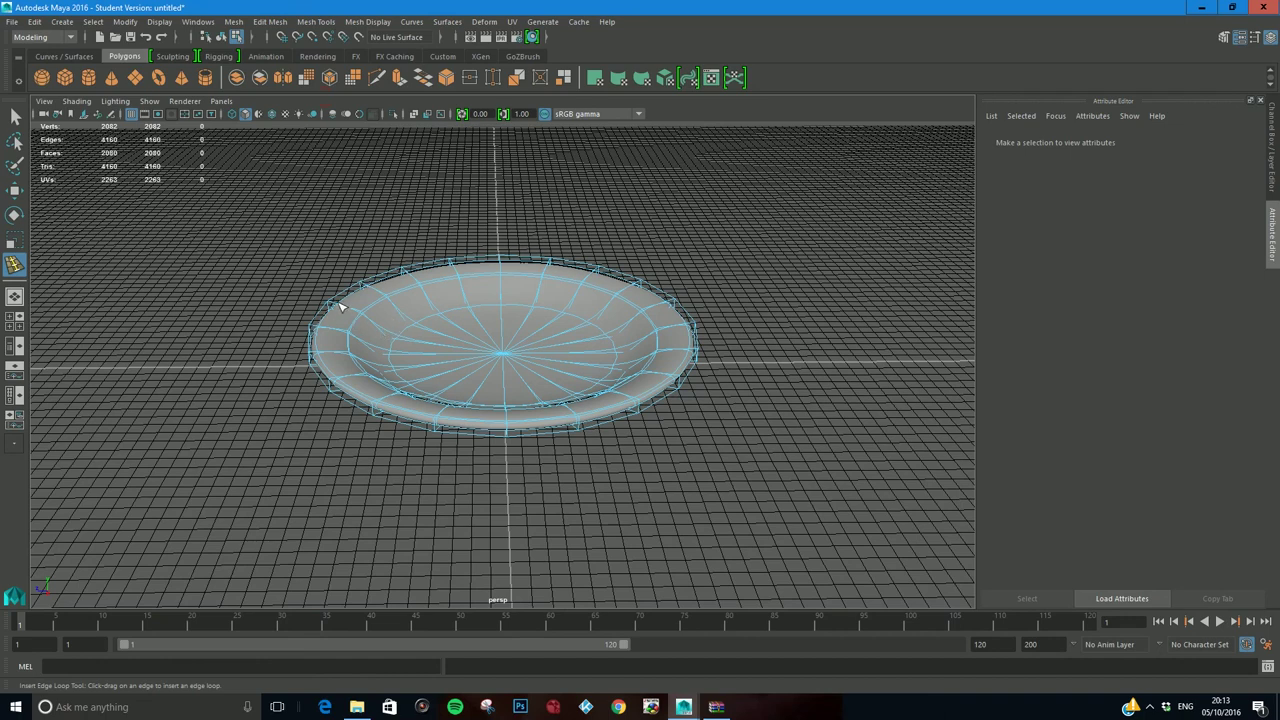
{"action": "mouse_move", "coordinate": [331, 325]}
{"action": "left_mouse_down", "text": "alt"}
{"action": "mouse_move", "coordinate": [330, 308]}
{"action": "mouse_move", "coordinate": [327, 327]}
{"action": "left_mouse_up", "text": "alt"}
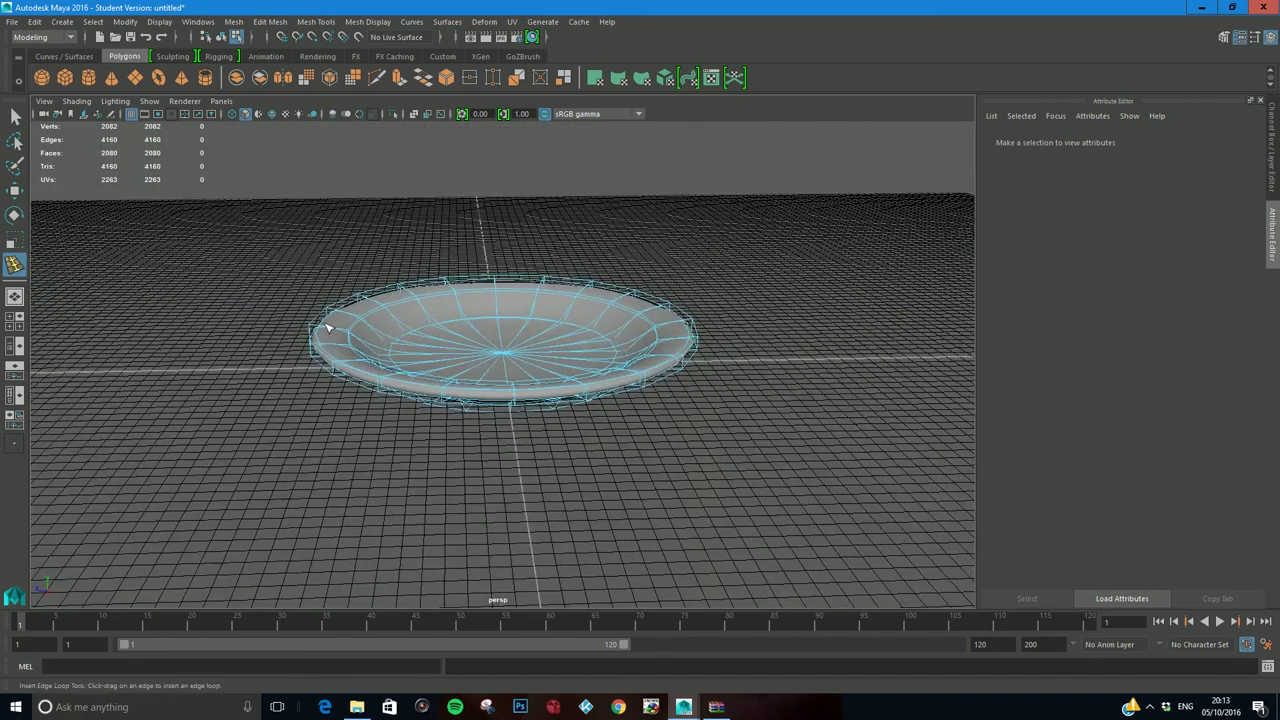
{"action": "left_click", "coordinate": [326, 332]}
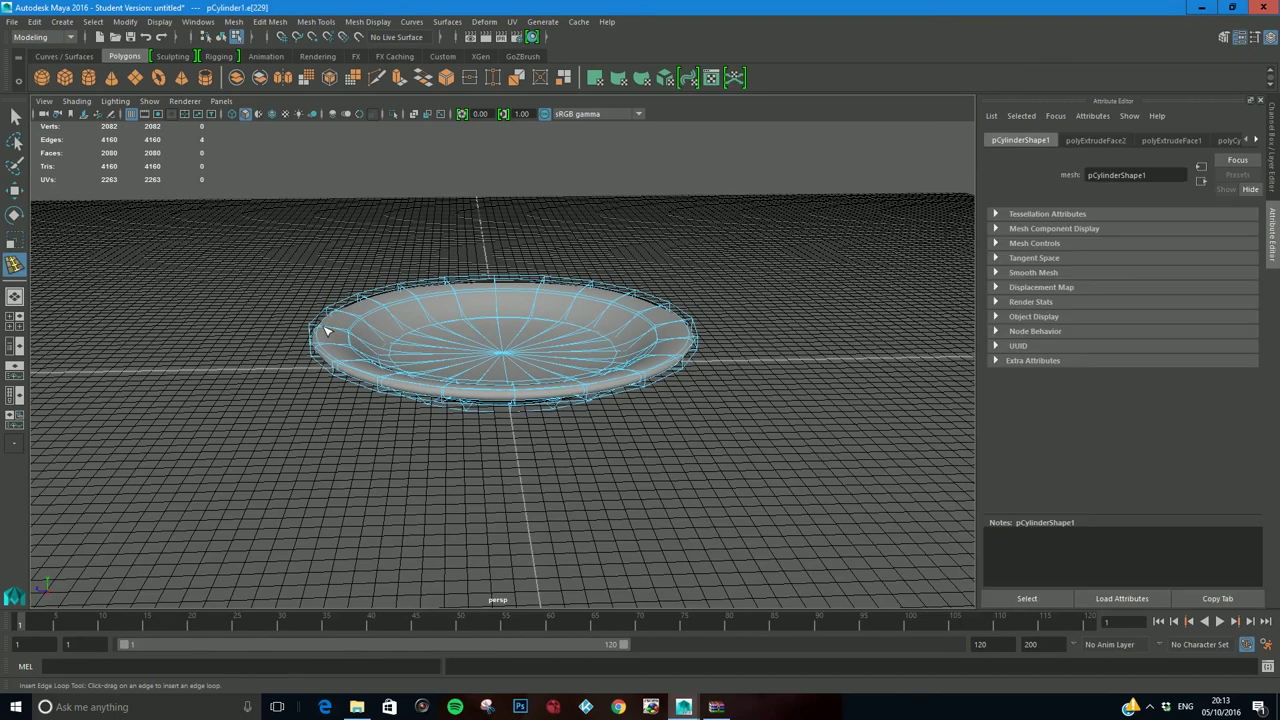
{"action": "left_click_drag", "start_coordinate": [322, 331], "coordinate": [349, 349]}
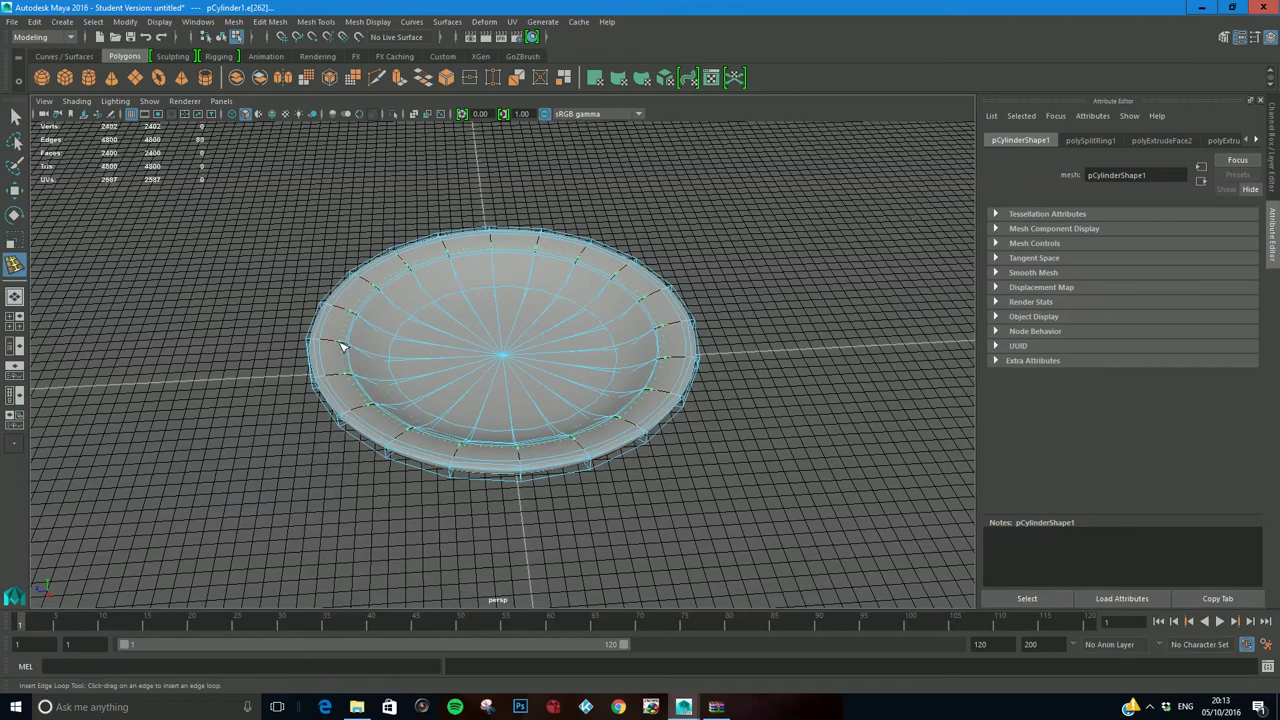
{"action": "left_click_drag", "start_coordinate": [340, 346], "coordinate": [358, 348]}
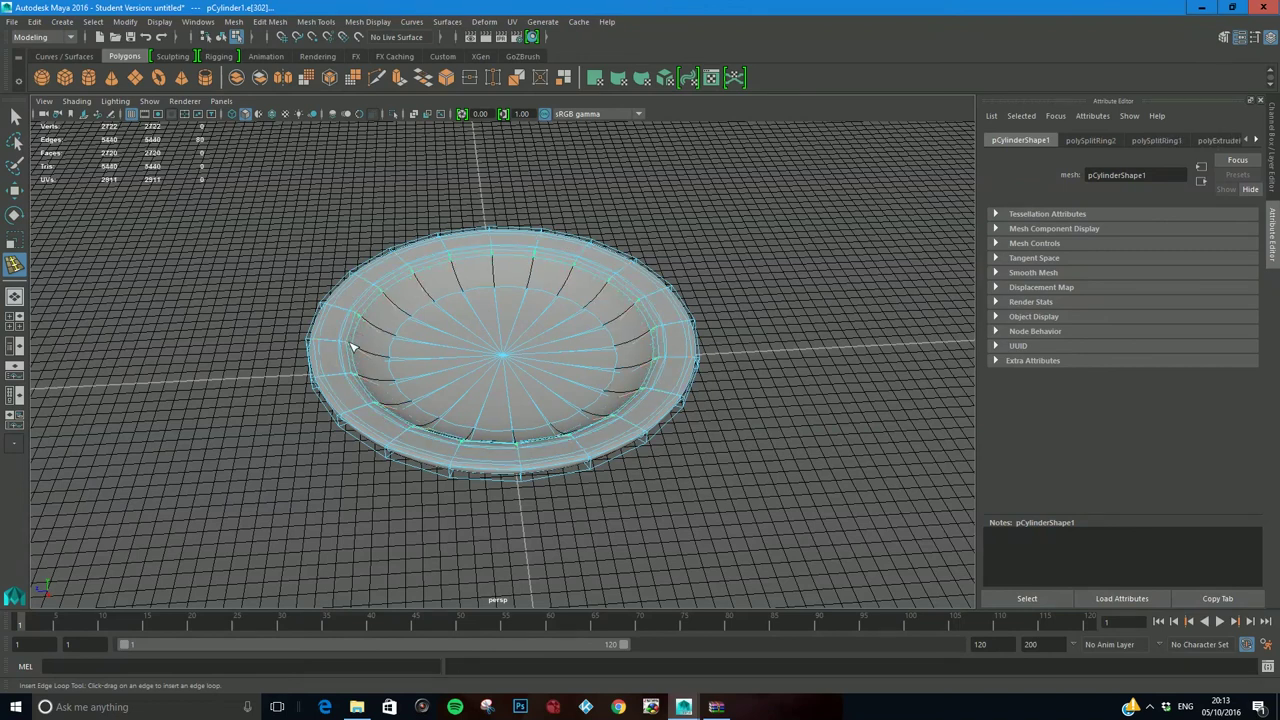
{"action": "mouse_move", "coordinate": [374, 354]}
{"action": "left_mouse_down"}
{"action": "mouse_move", "coordinate": [394, 360]}
{"action": "mouse_move", "coordinate": [374, 363]}
{"action": "left_mouse_up"}
Select the whole plate in object mode and scale it to about 1.76 wide and 2.0 tall
{"action": "left_click", "coordinate": [15, 116]}
{"action": "right_click_drag", "start_coordinate": [398, 262], "coordinate": [422, 268]}
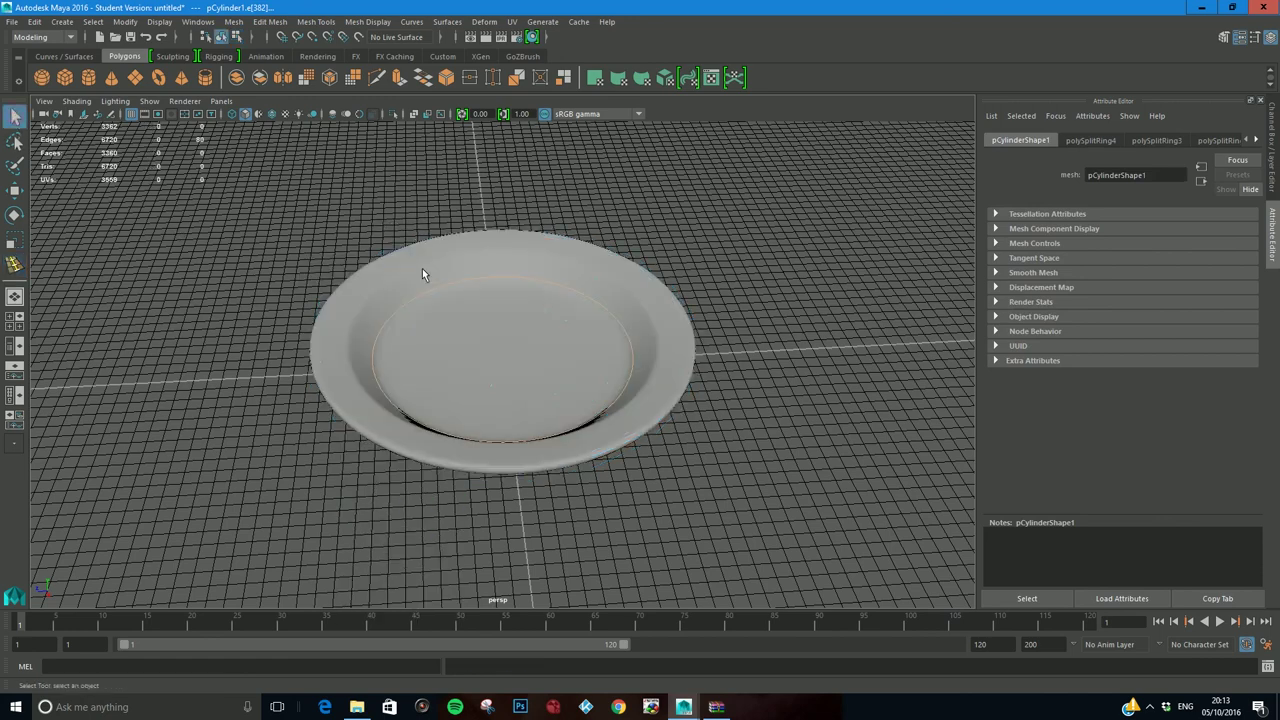
{"action": "left_click_drag", "start_coordinate": [608, 371], "coordinate": [740, 338], "text": "alt"}
{"action": "left_click", "coordinate": [742, 343]}
{"action": "left_click_drag", "start_coordinate": [472, 386], "coordinate": [506, 358], "text": "alt"}
{"action": "left_click", "coordinate": [505, 341]}
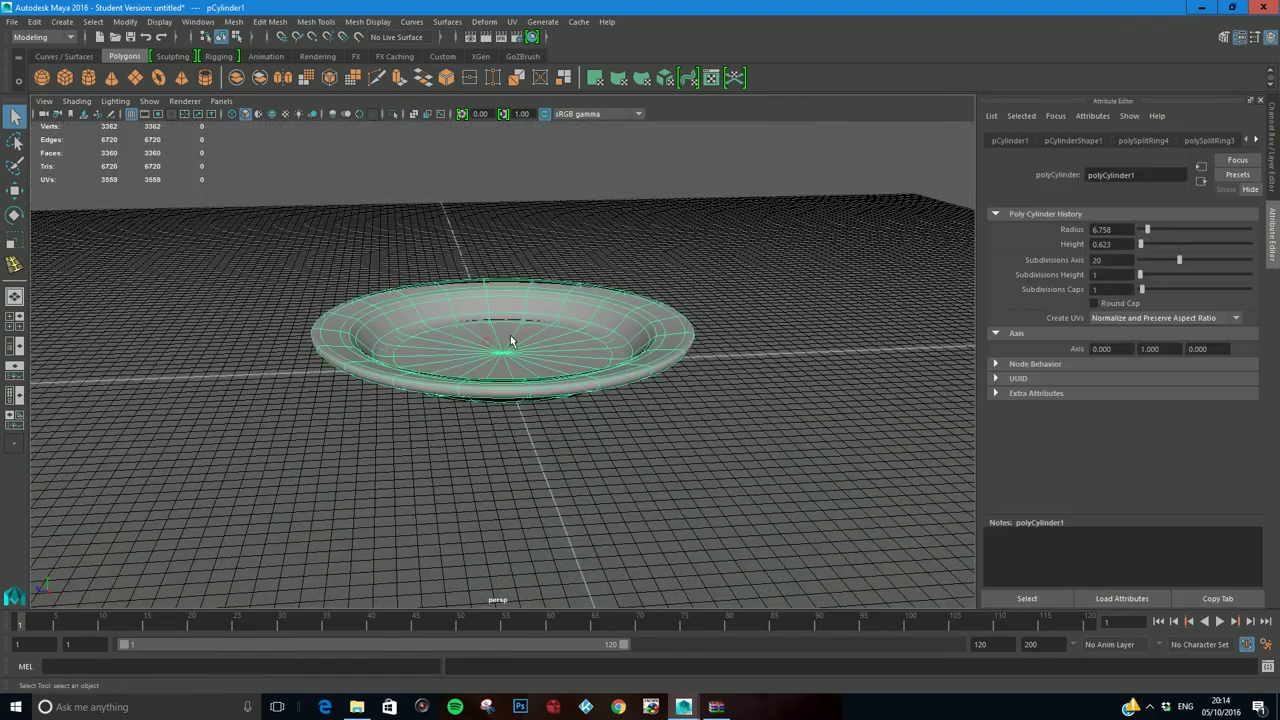
{"action": "right_click_drag", "start_coordinate": [509, 341], "coordinate": [567, 316]}
{"action": "right_click_drag", "start_coordinate": [447, 340], "coordinate": [488, 319]}
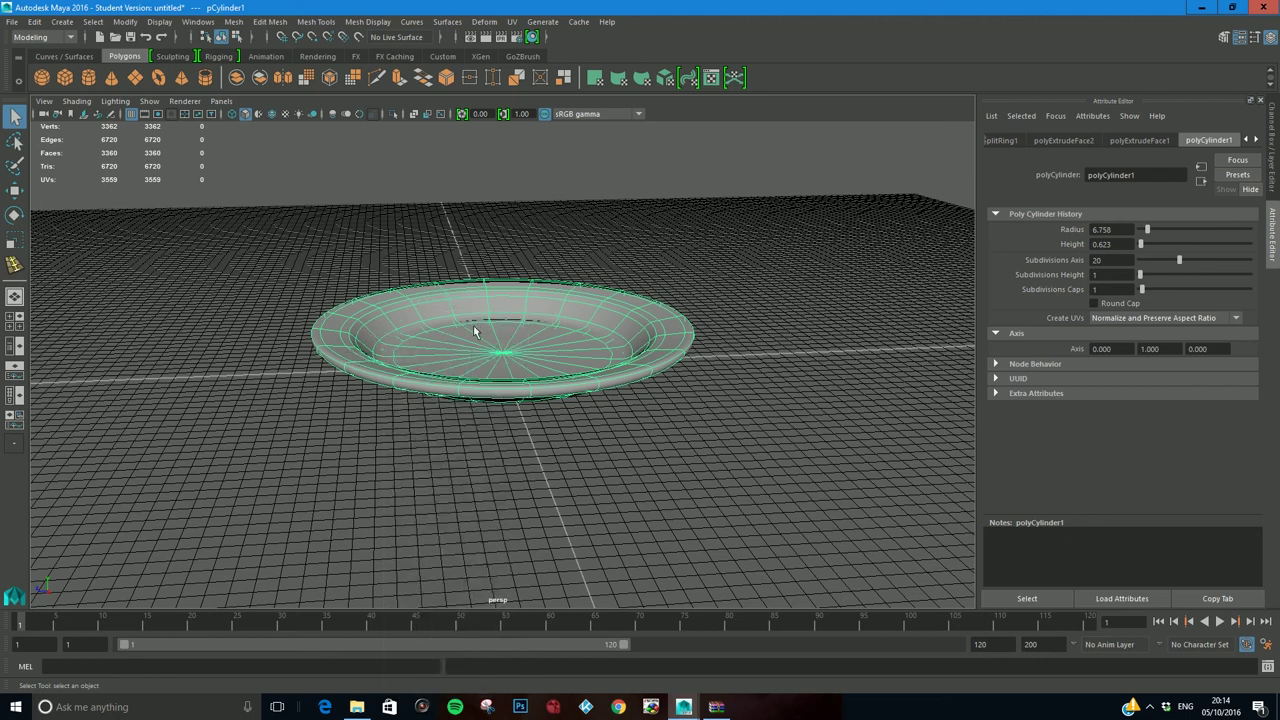
{"action": "key", "text": "r"}
{"action": "left_click_drag", "start_coordinate": [503, 357], "coordinate": [480, 335]}
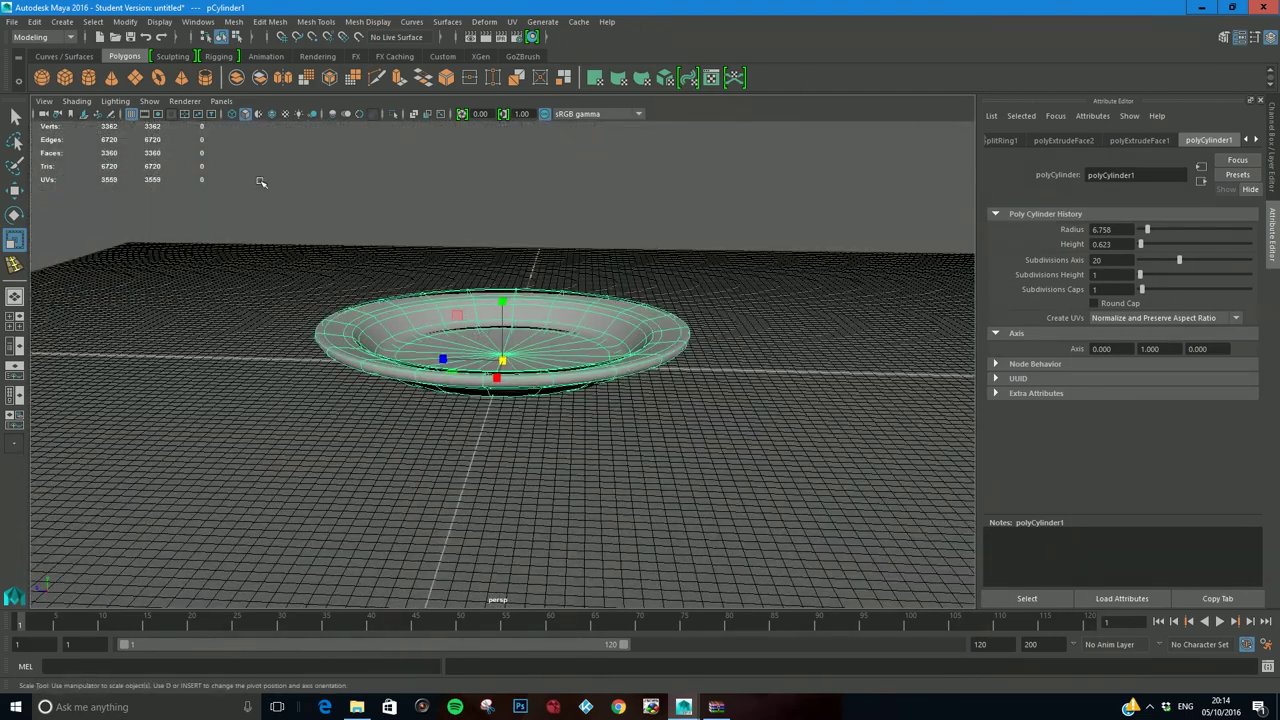